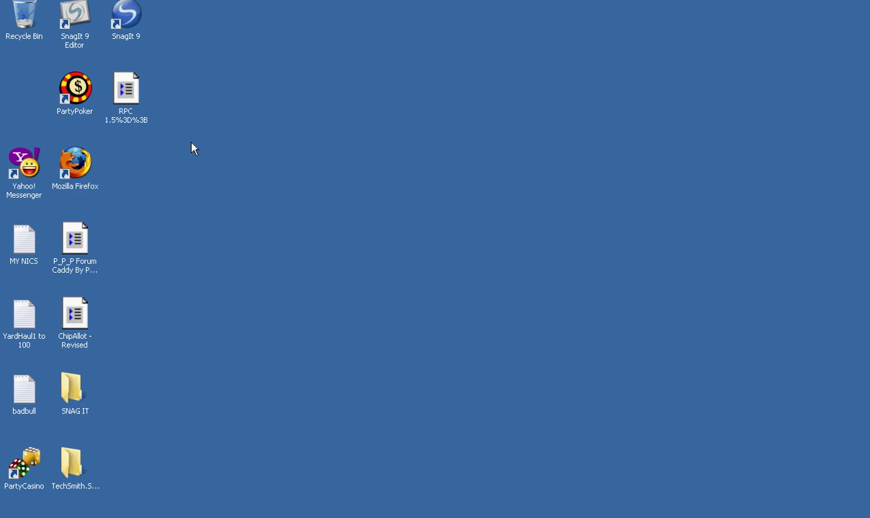
Step: Launch Firefox, load The Yard bookmark, and load The Yard again in a second new tab
double_click(74, 167)
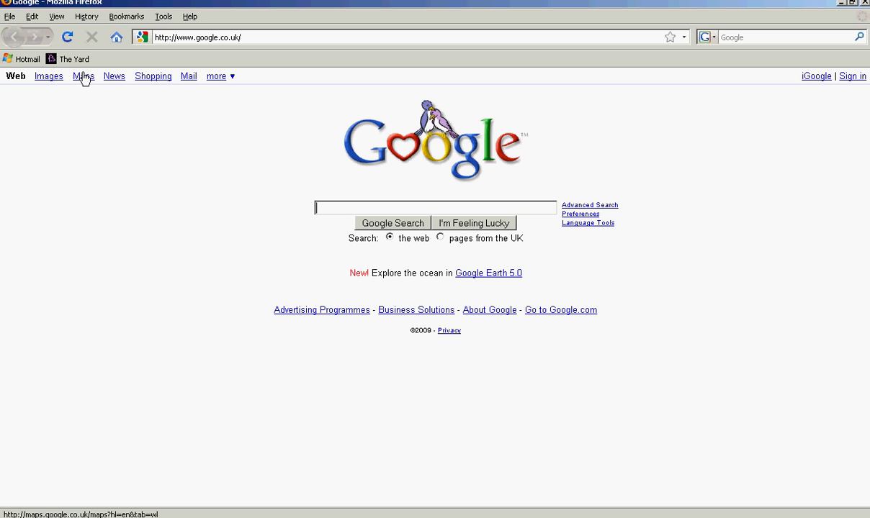
click(77, 60)
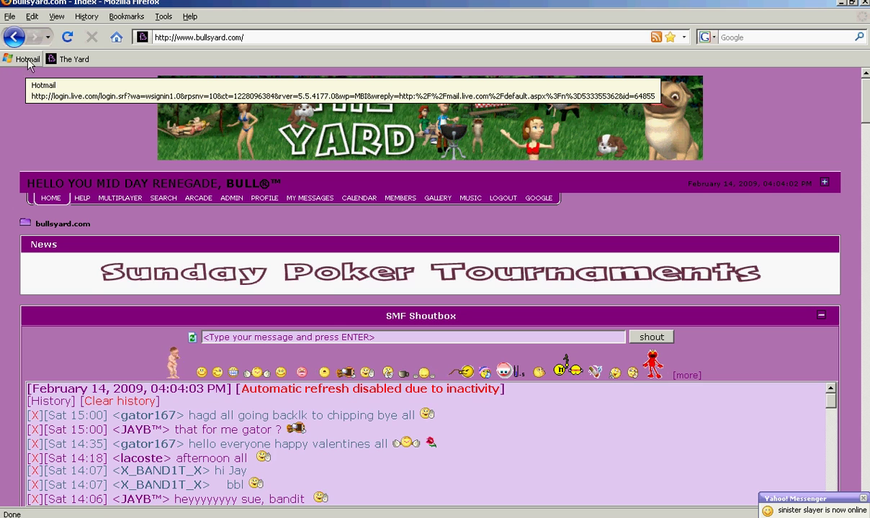
click(10, 15)
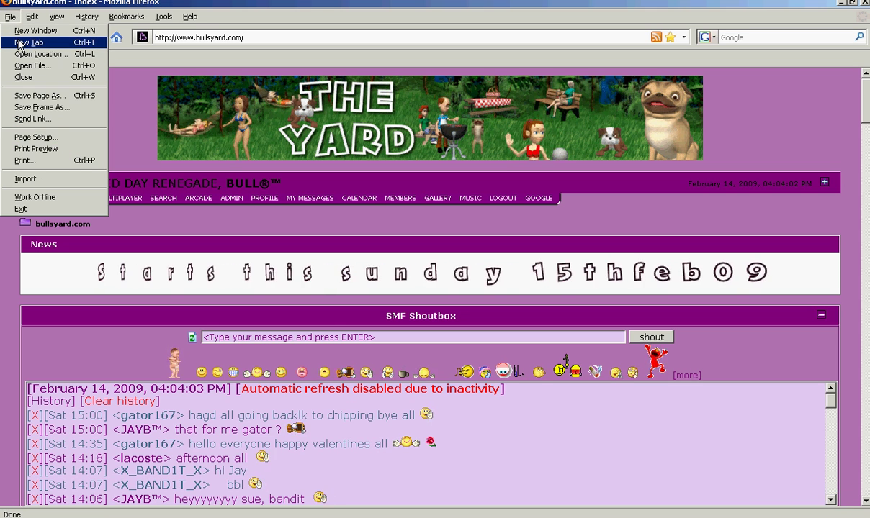
click(20, 45)
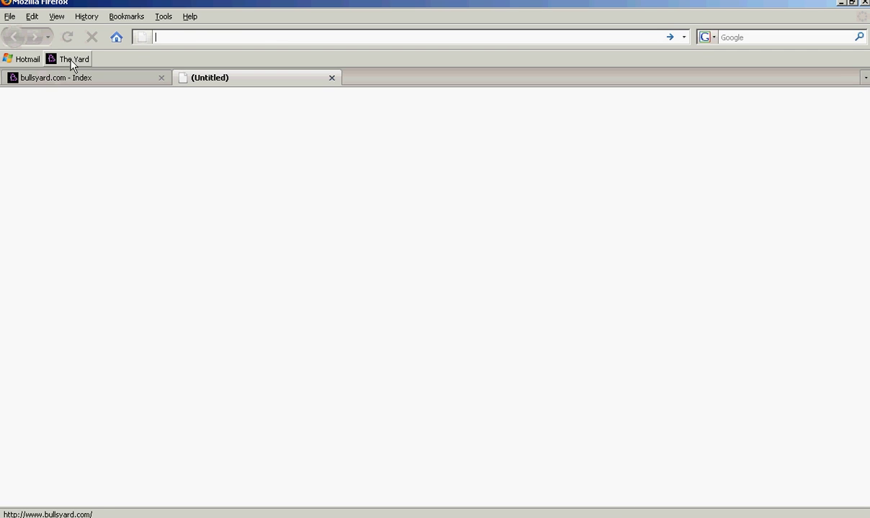
click(72, 62)
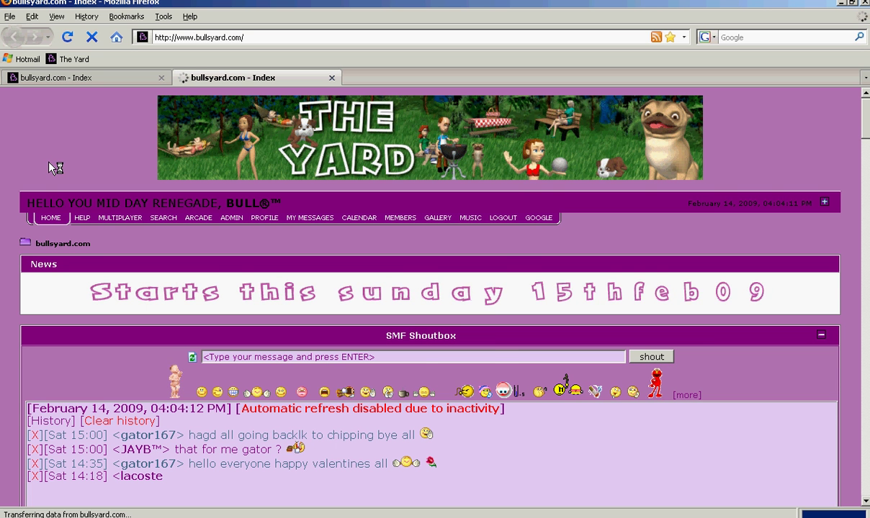
Step: In the first tab, open your profile's Look and Layout Preferences and scroll to the Automatic BBC fields
click(67, 77)
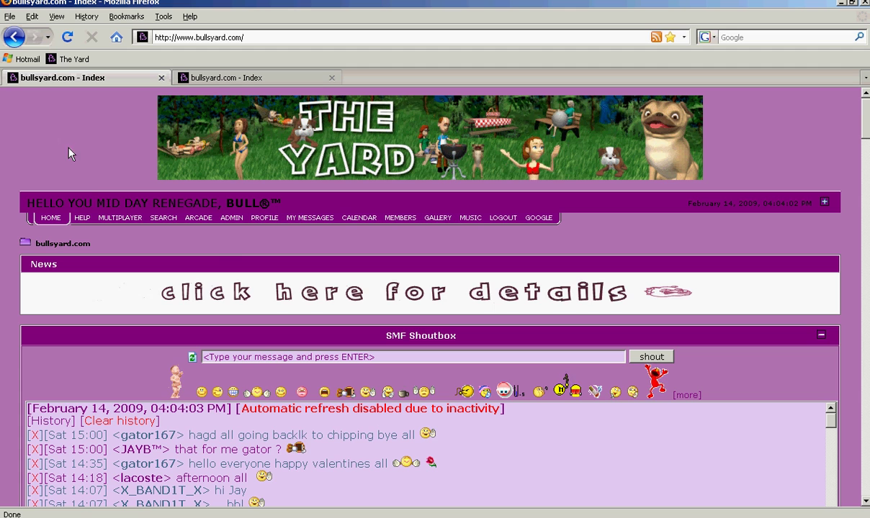
click(264, 219)
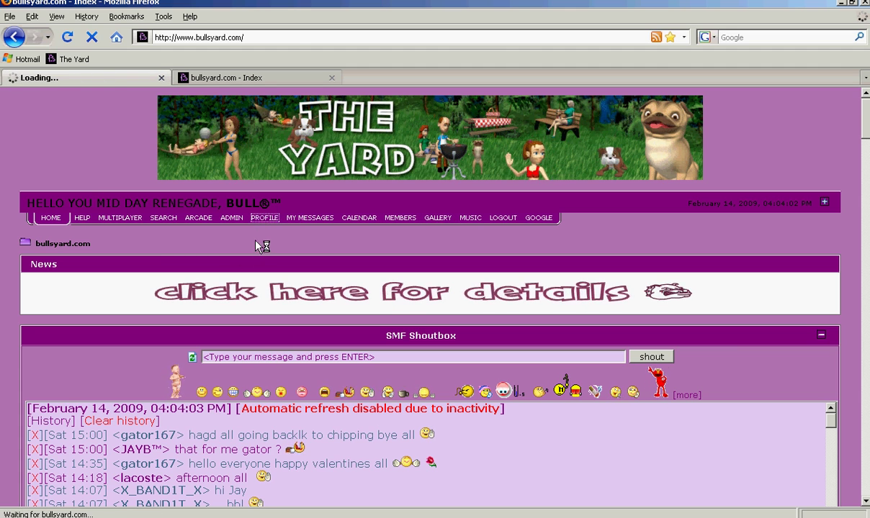
scroll(237, 232, down, 3)
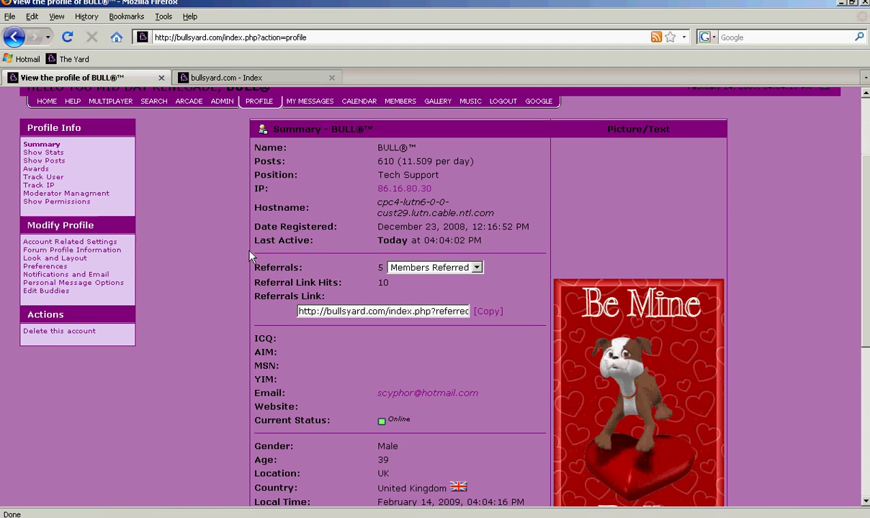
click(61, 265)
scroll(318, 315, down, 1)
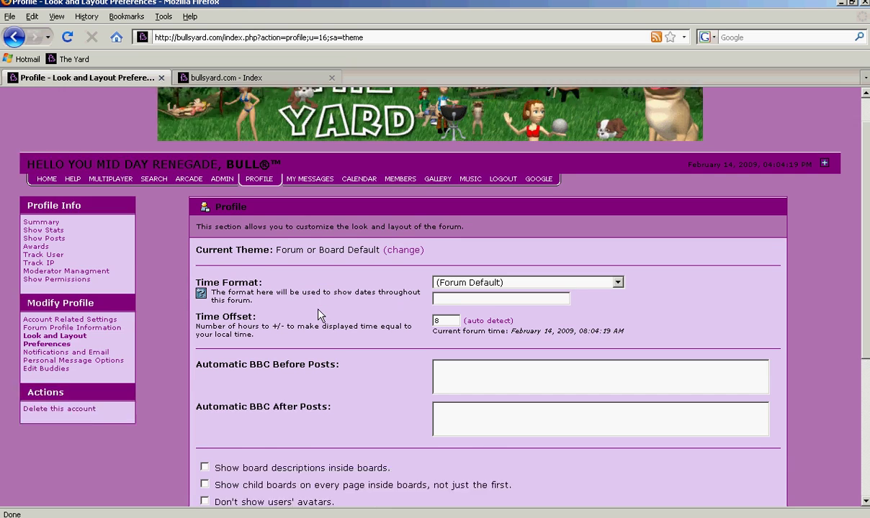
scroll(318, 314, down, 2)
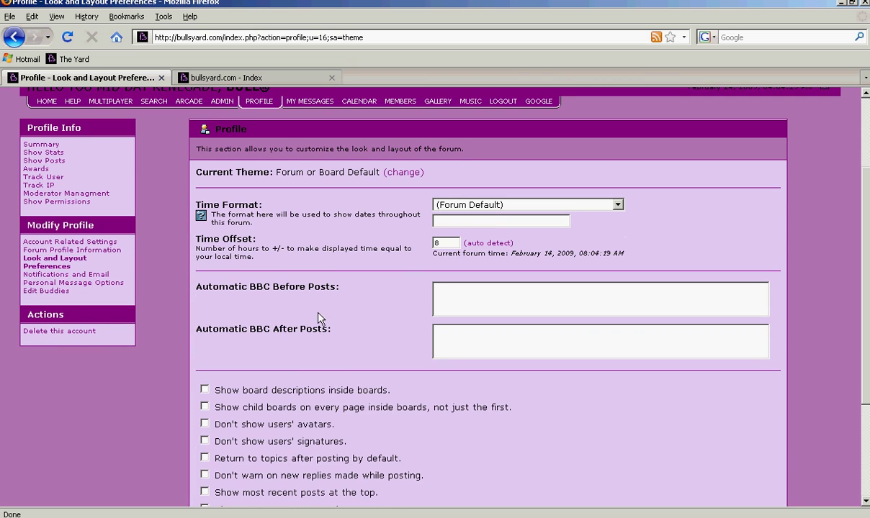
Step: In the second tab, go to YARD STAFF, open MEET & GREET THE STAFF and start a reply
click(225, 78)
scroll(212, 231, down, 6)
scroll(212, 230, down, 4)
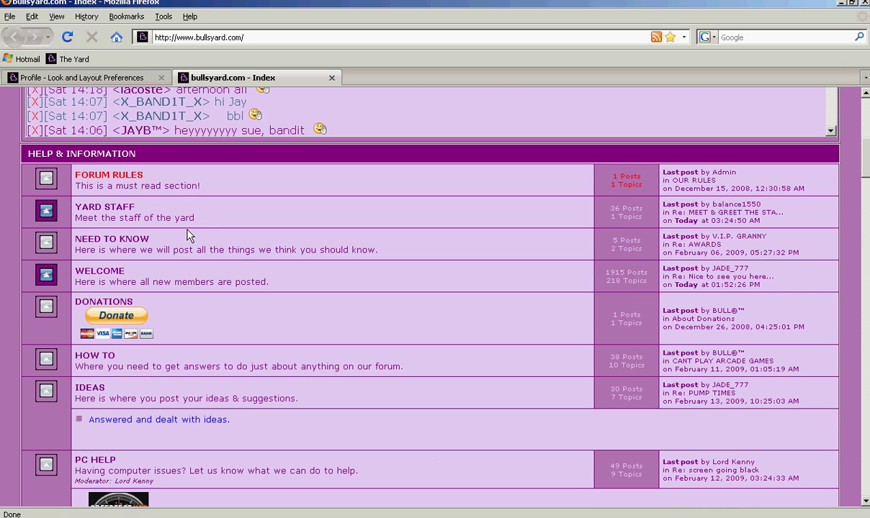
click(125, 209)
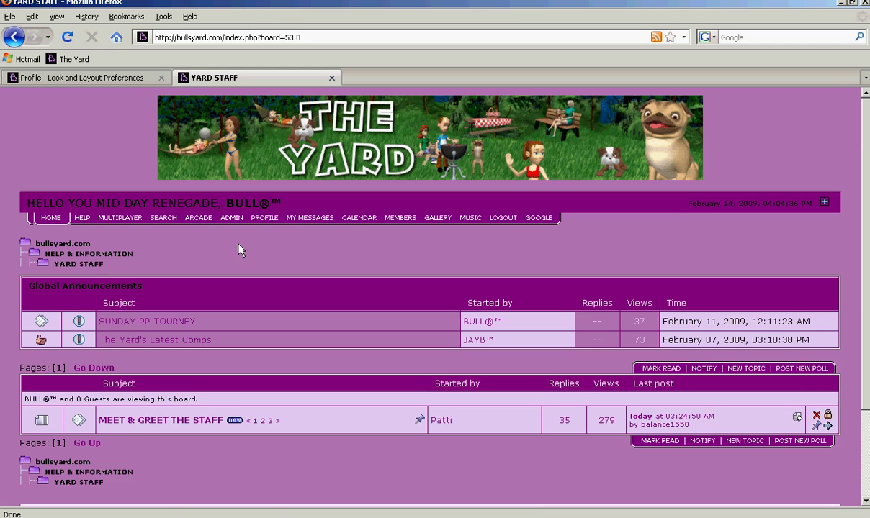
scroll(240, 246, down, 1)
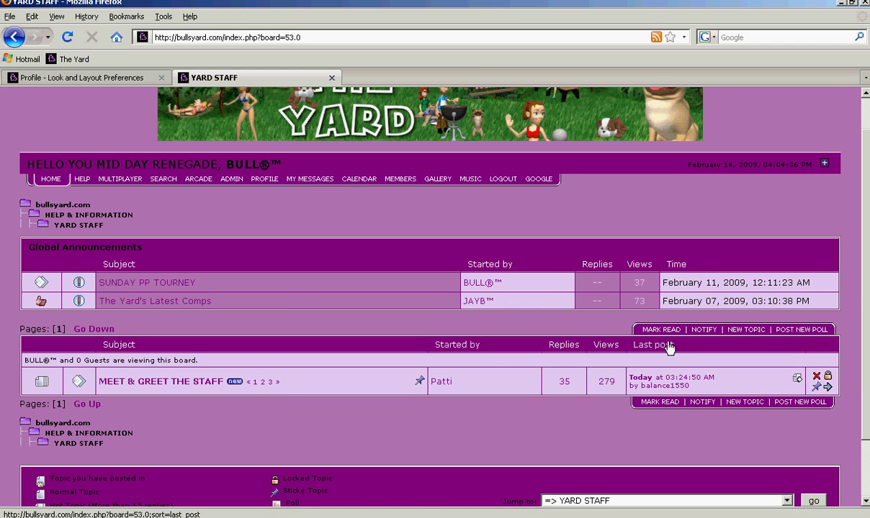
click(184, 387)
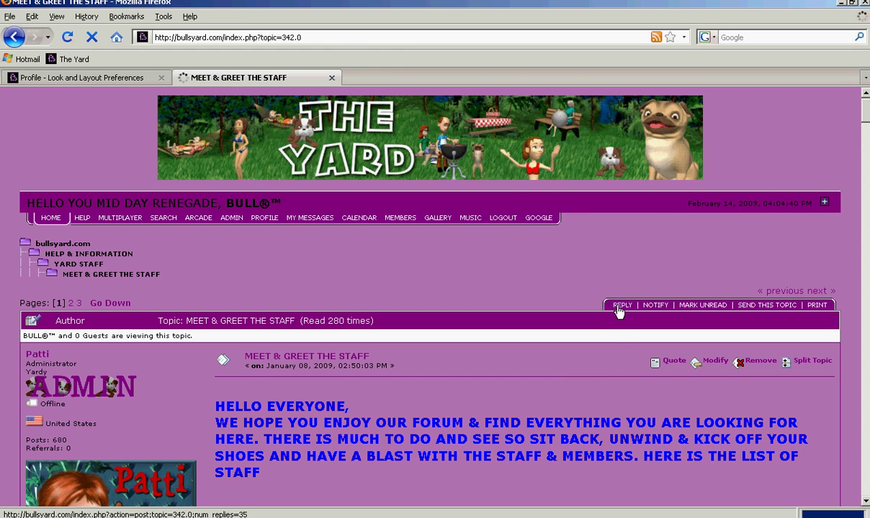
click(622, 304)
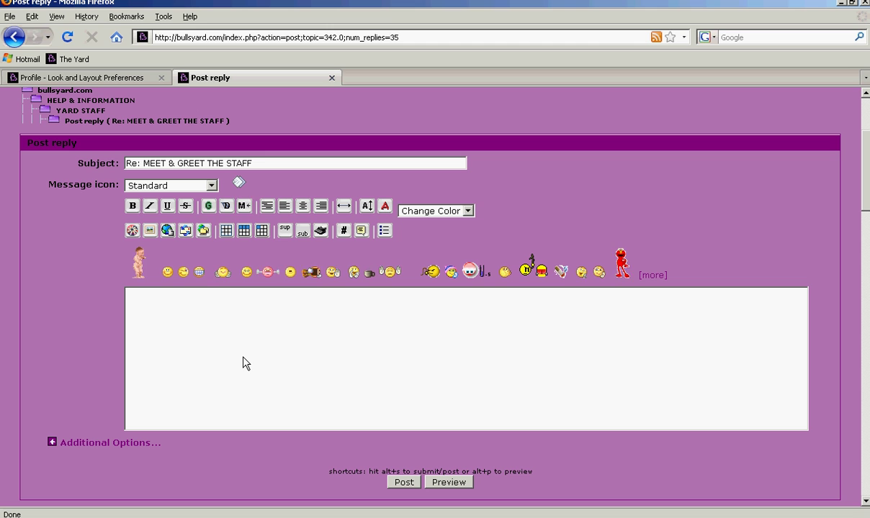
Step: Type hello and wrap it in bold, size and Navy colour tags, editing the size from 10pt to 16pt
text(hello)
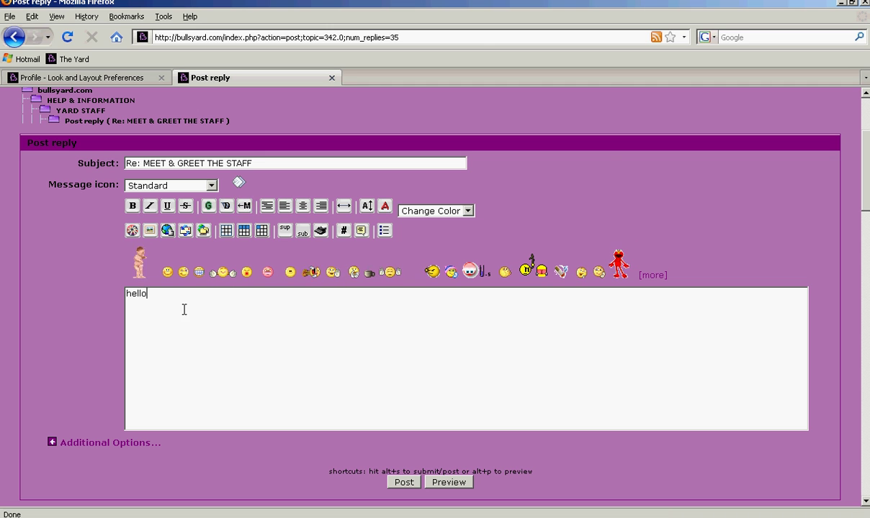
drag(178, 295, 109, 293)
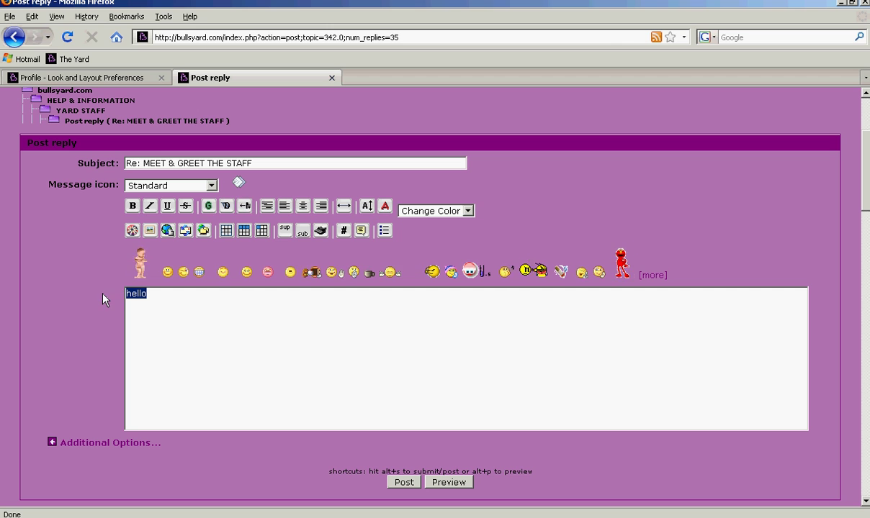
click(133, 206)
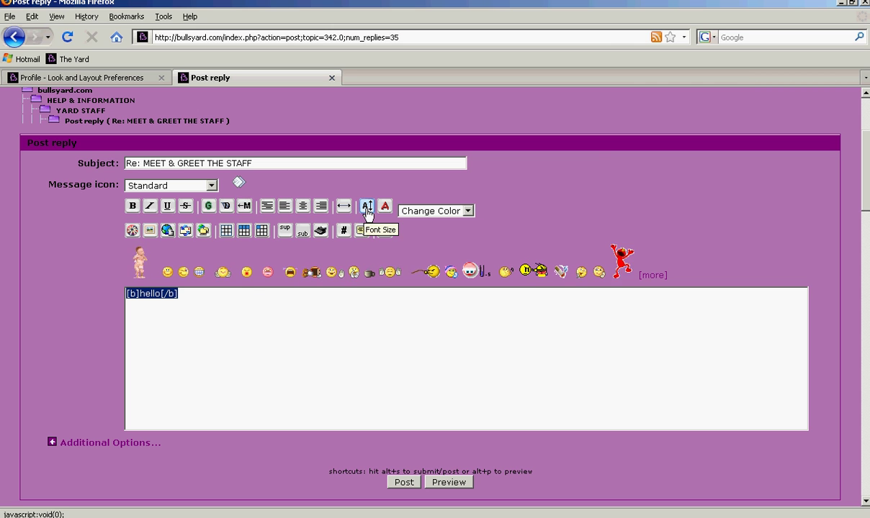
click(367, 209)
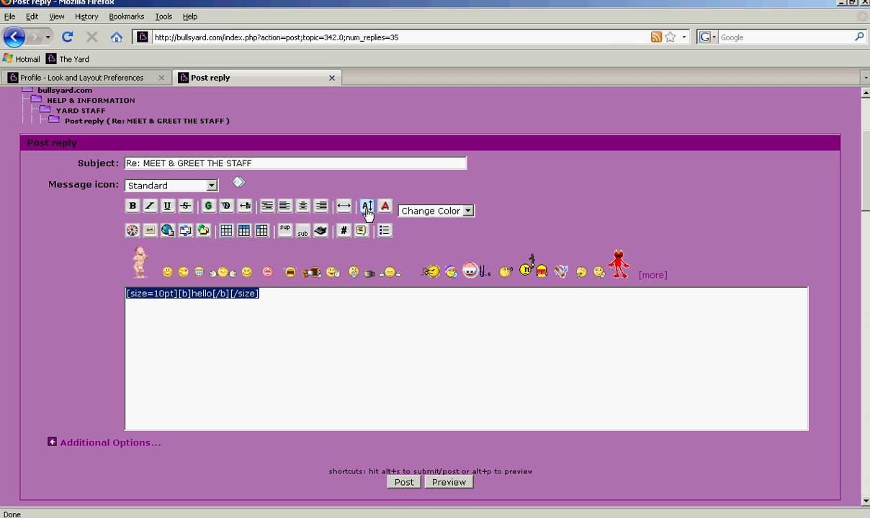
click(468, 212)
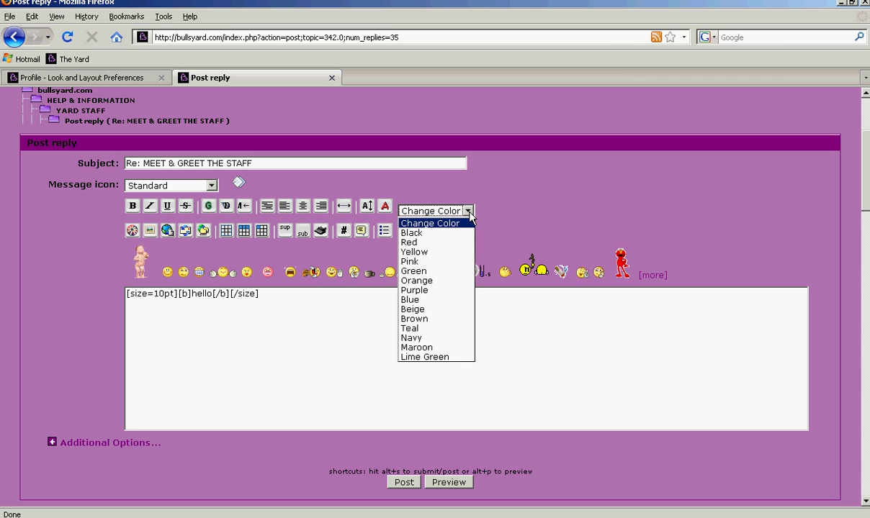
click(439, 339)
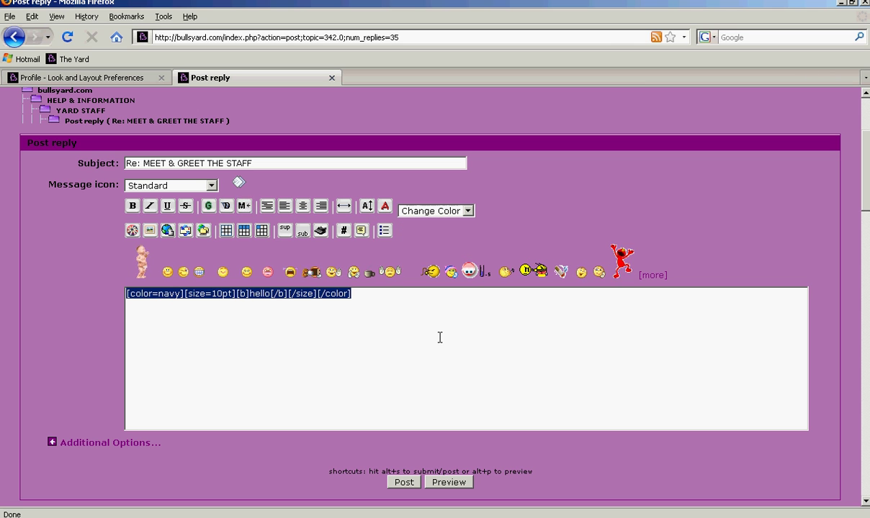
click(222, 296)
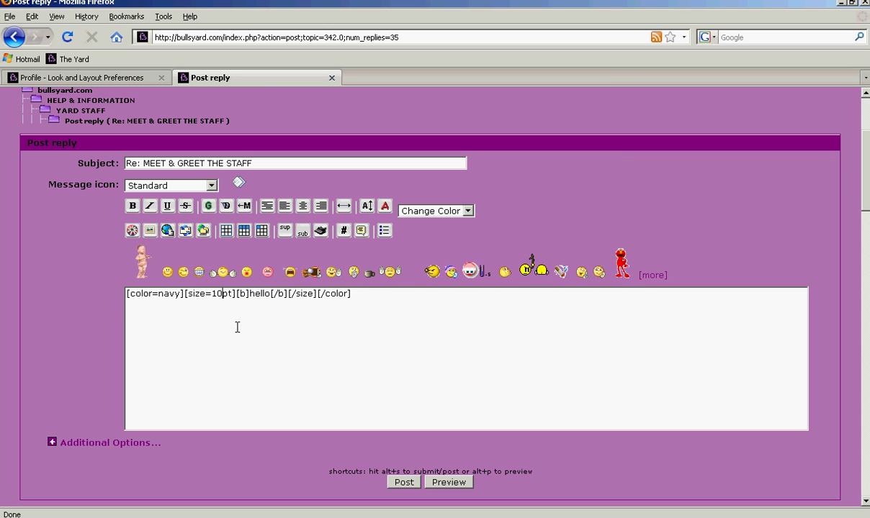
key(BackSpace)
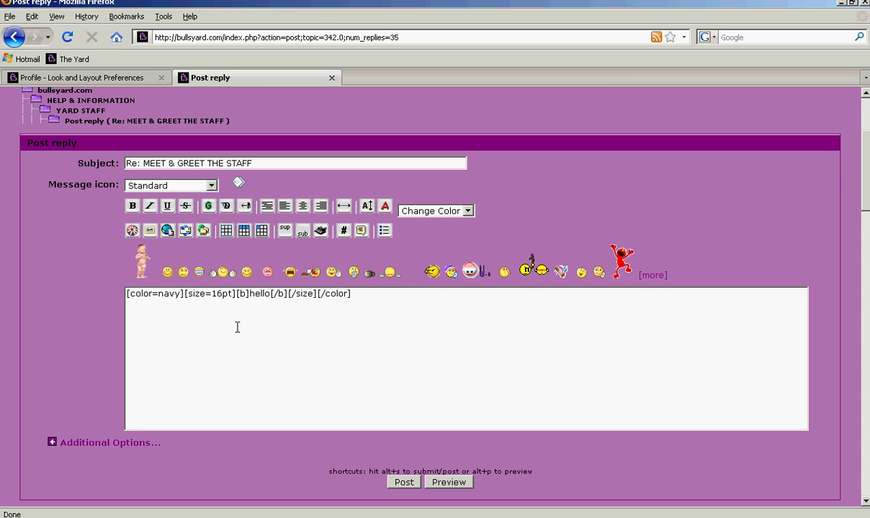
Step: Preview the reply, then move hello onto a line below the opening tags
click(457, 482)
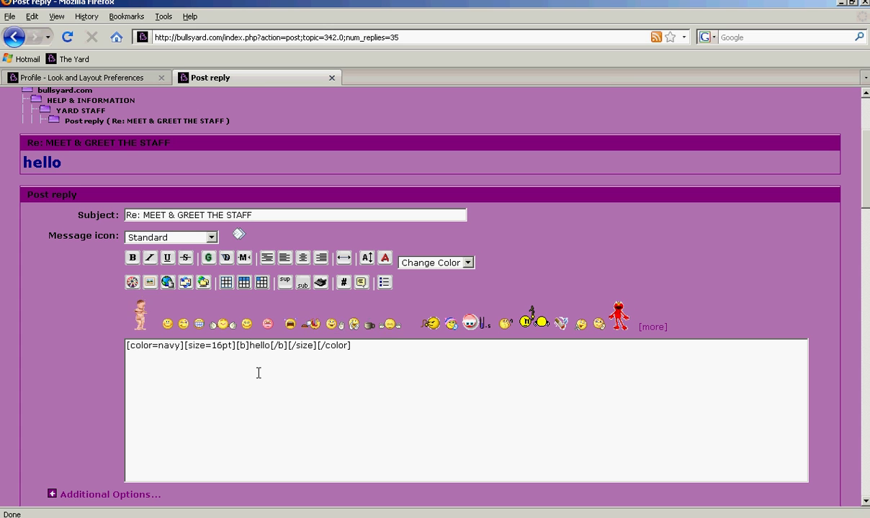
key(Return)
key(Return)
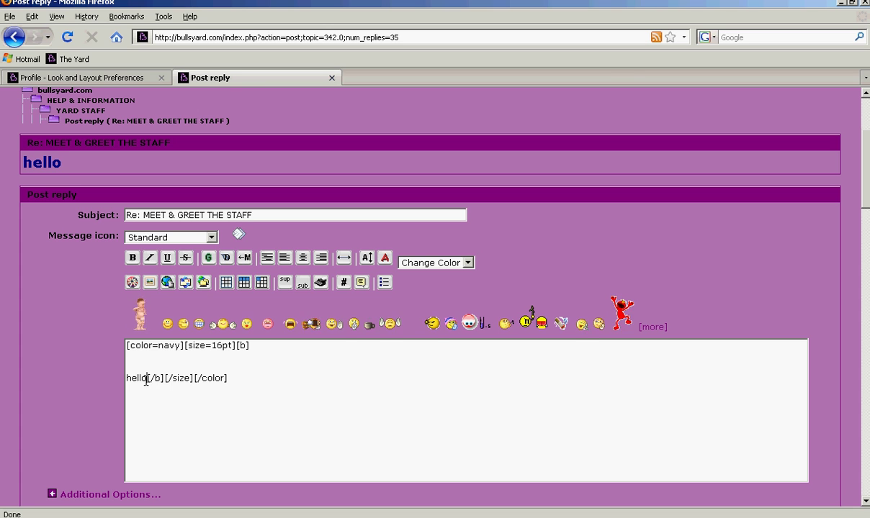
Step: Push the closing tags below hello and cut the opening [color=navy][size=16pt][b] line
key(Return)
key(Return)
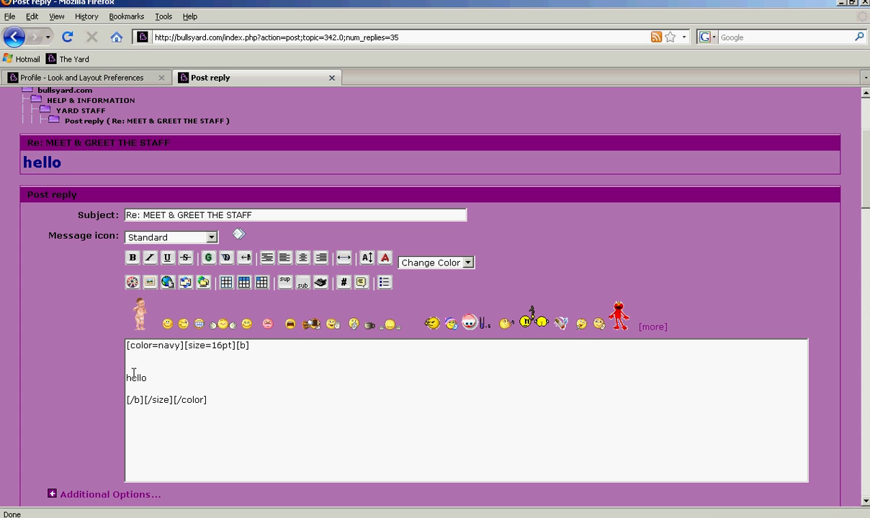
key(Return)
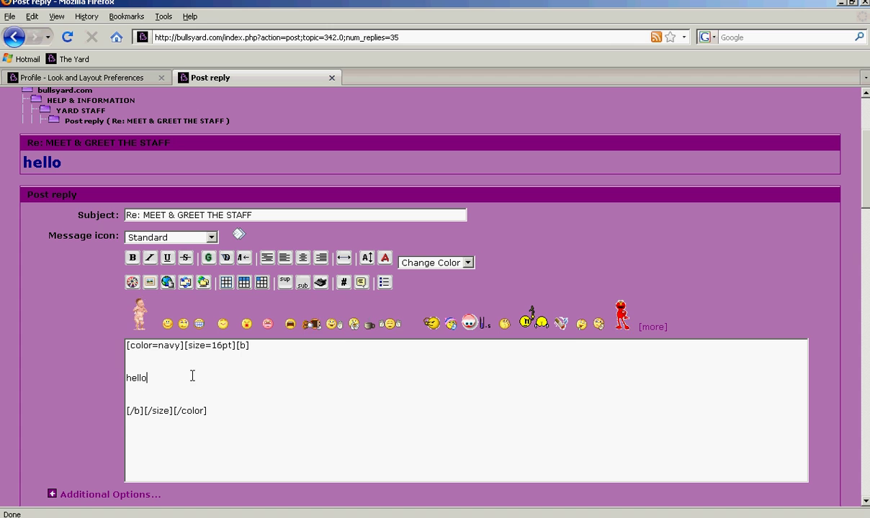
drag(250, 346, 143, 345)
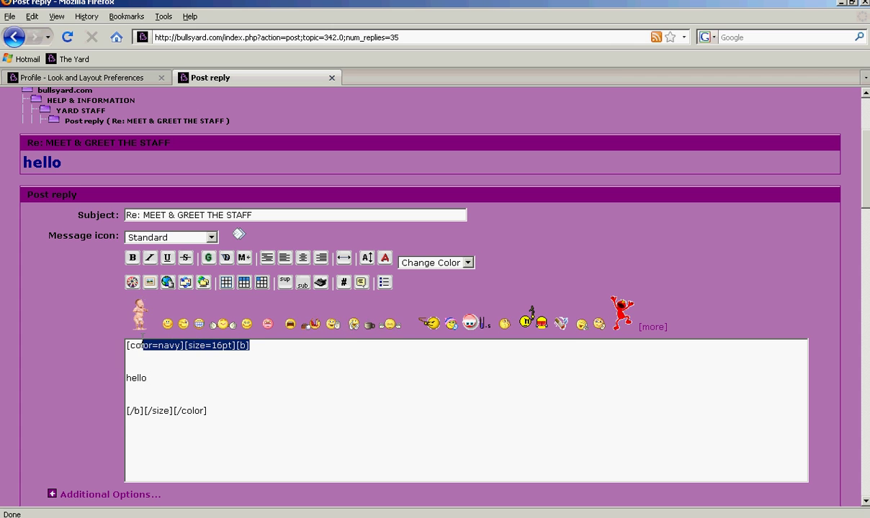
right_click(140, 347)
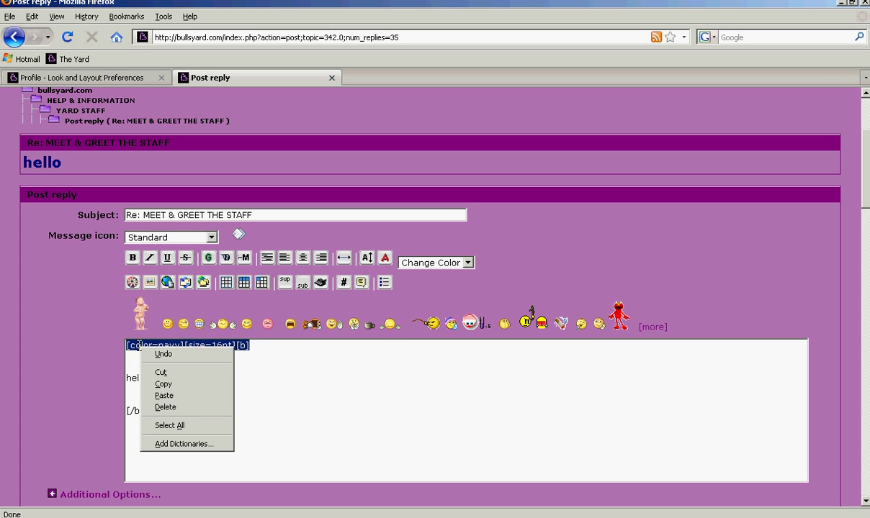
click(167, 374)
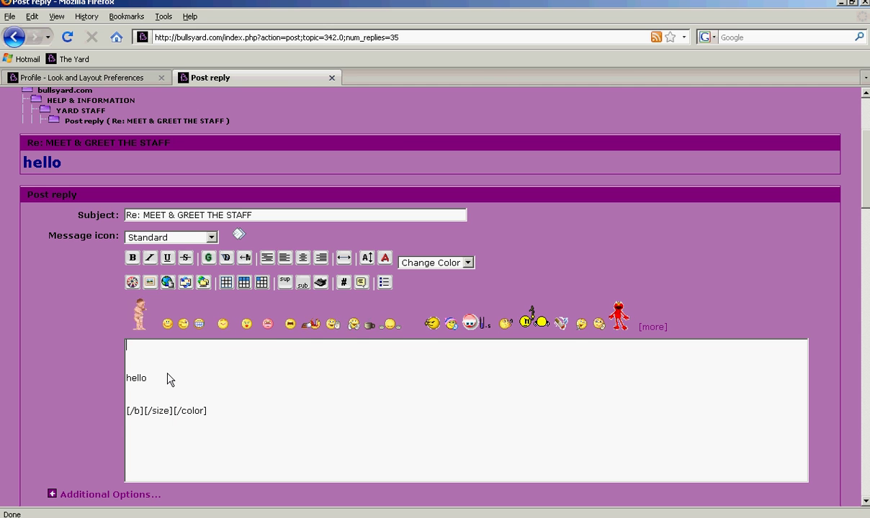
Step: Paste [color=navy][size=16pt][b] into the Automatic BBC Before Posts field
click(89, 77)
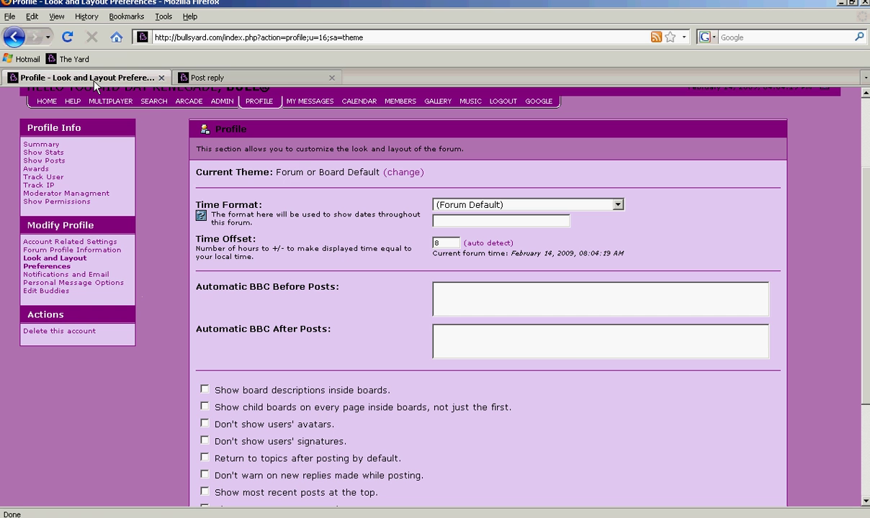
right_click(441, 303)
click(463, 354)
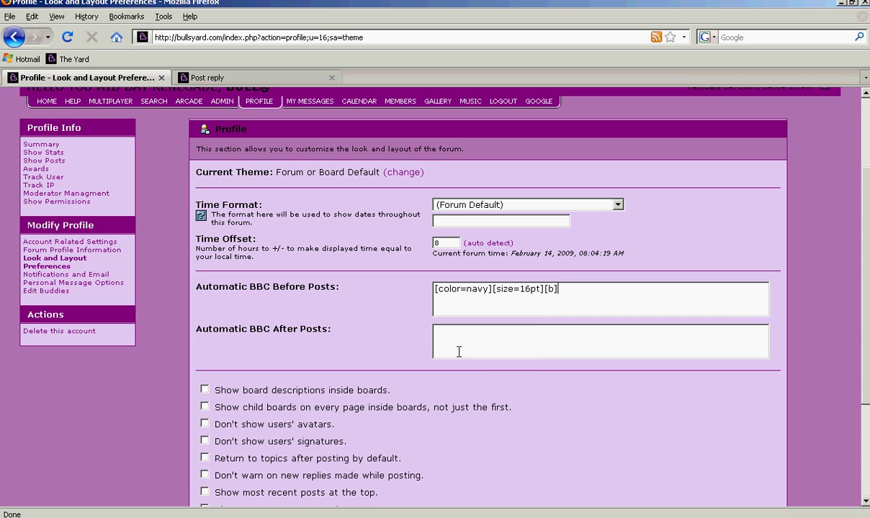
Step: Cut [/b][/size][/color] from the reply and paste it into the After Posts field
click(215, 82)
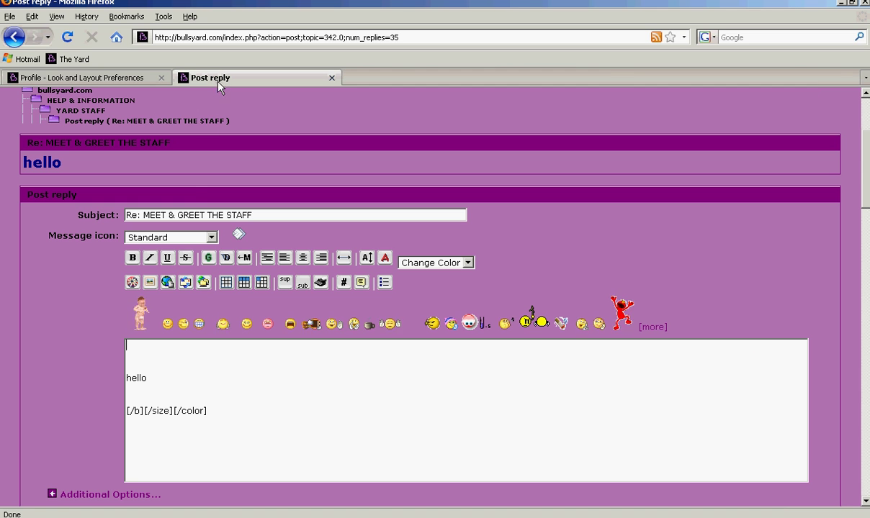
drag(210, 410, 130, 411)
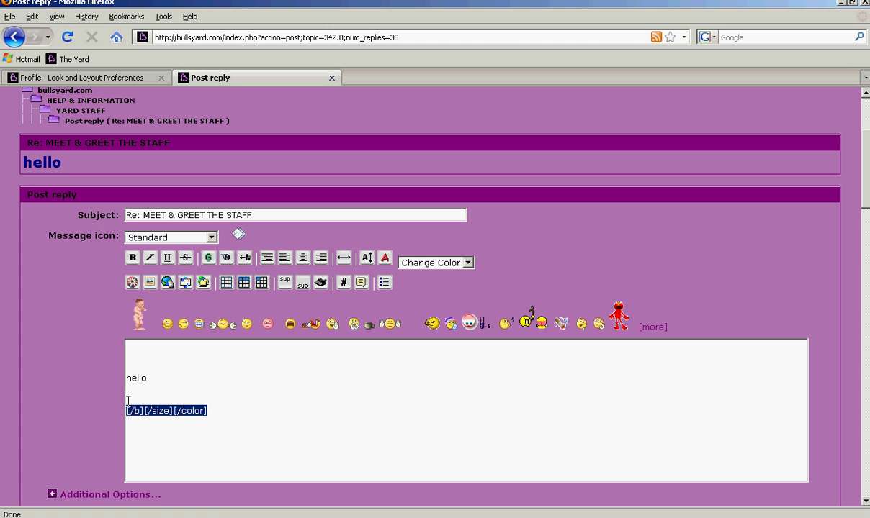
right_click(132, 411)
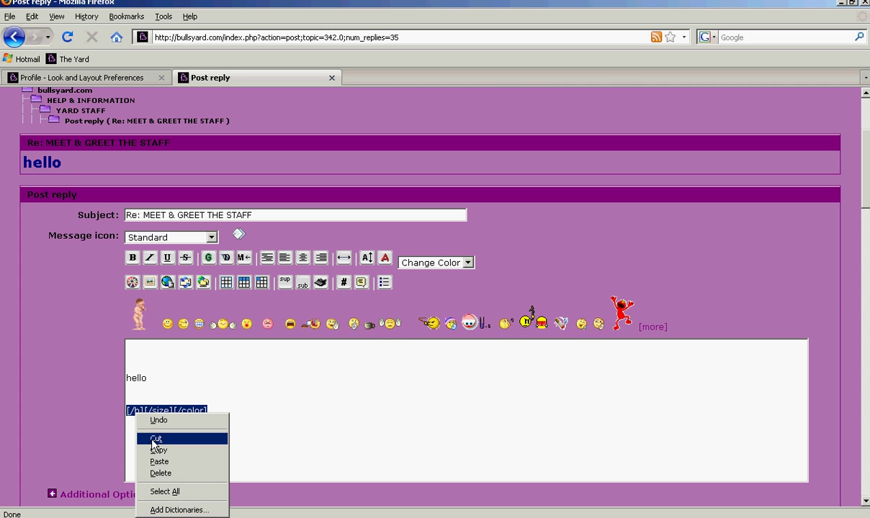
click(153, 439)
click(86, 78)
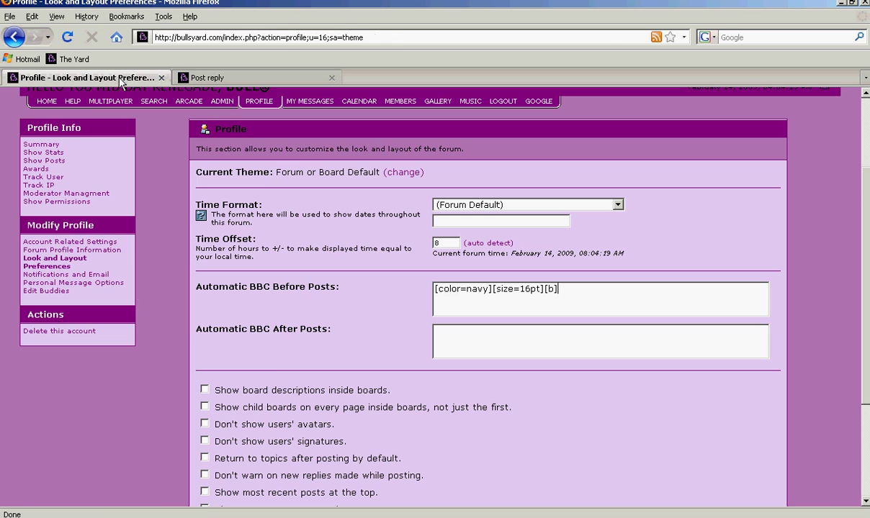
right_click(470, 345)
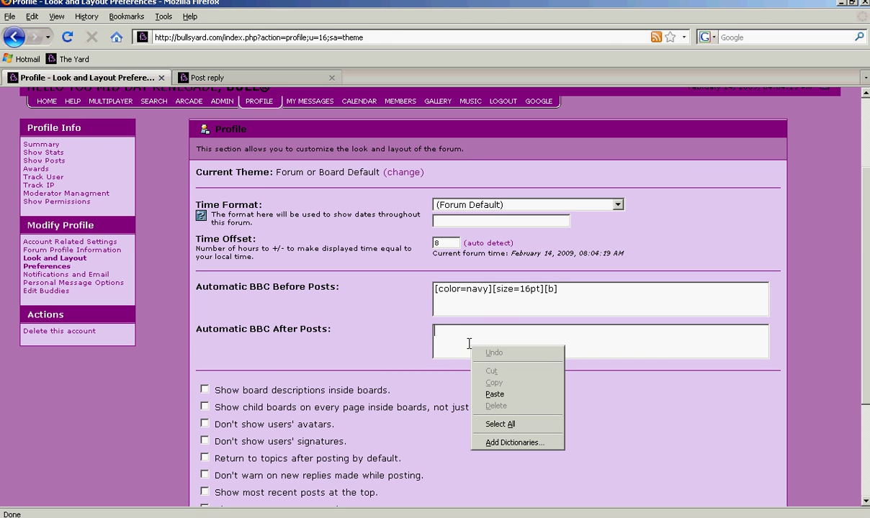
click(494, 395)
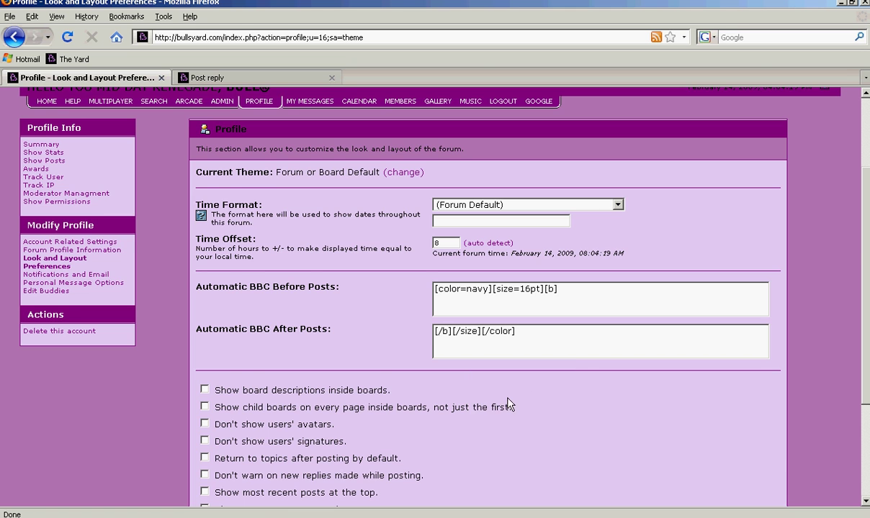
scroll(555, 388, down, 4)
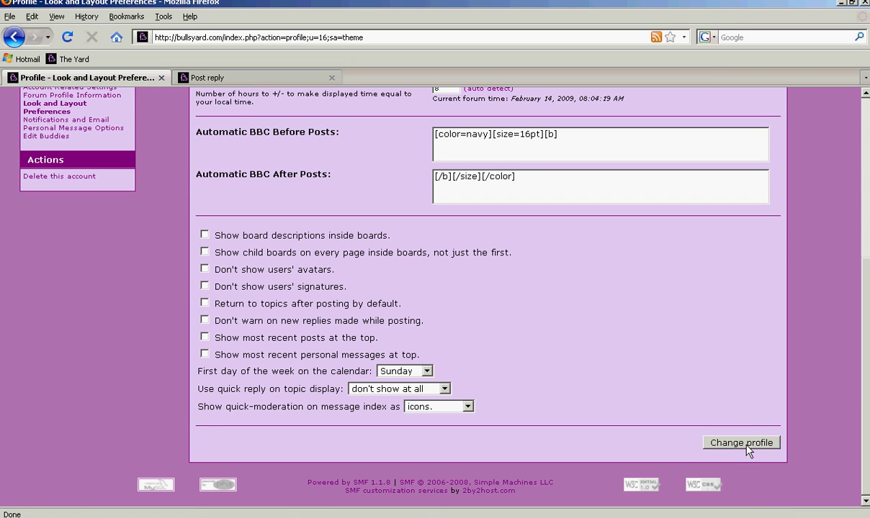
Step: Save the profile with Change profile and confirm both BBC fields kept their tags
click(742, 443)
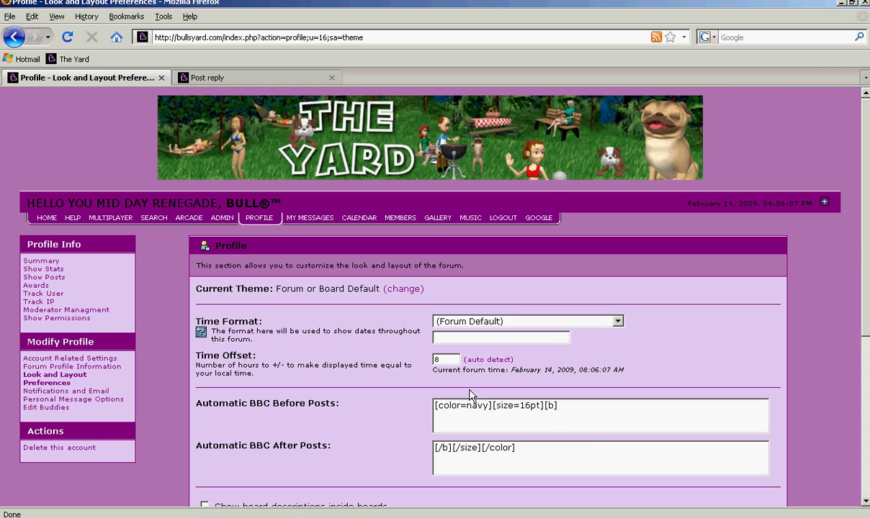
scroll(580, 423, down, 3)
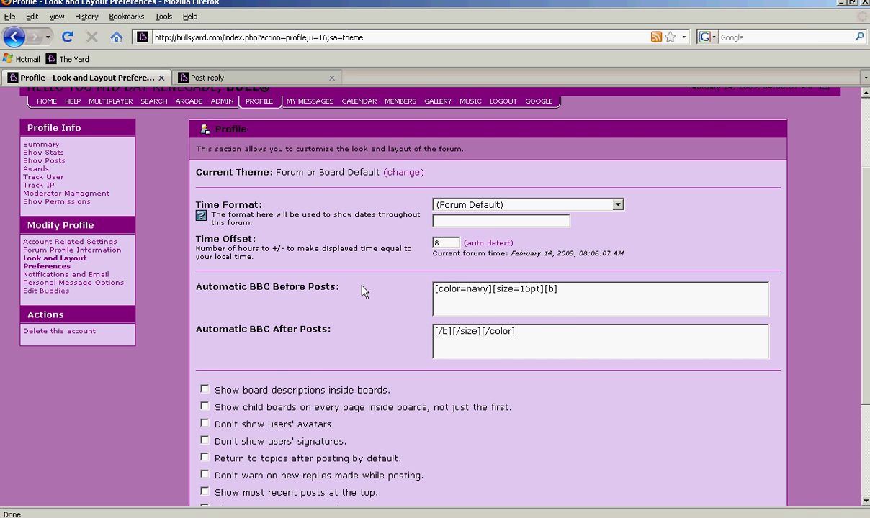
scroll(362, 290, up, 2)
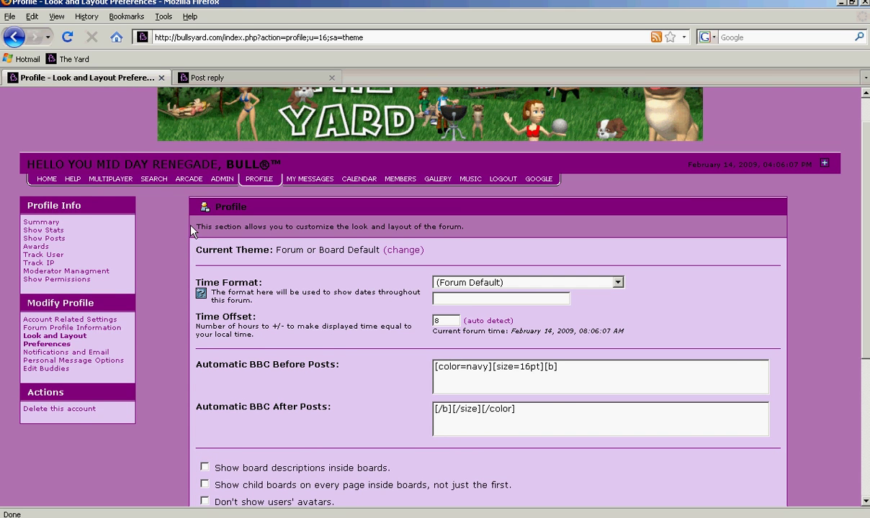
Step: From the reply tab, go to the forum index, open the newest WELCOME topic and start a reply
click(238, 79)
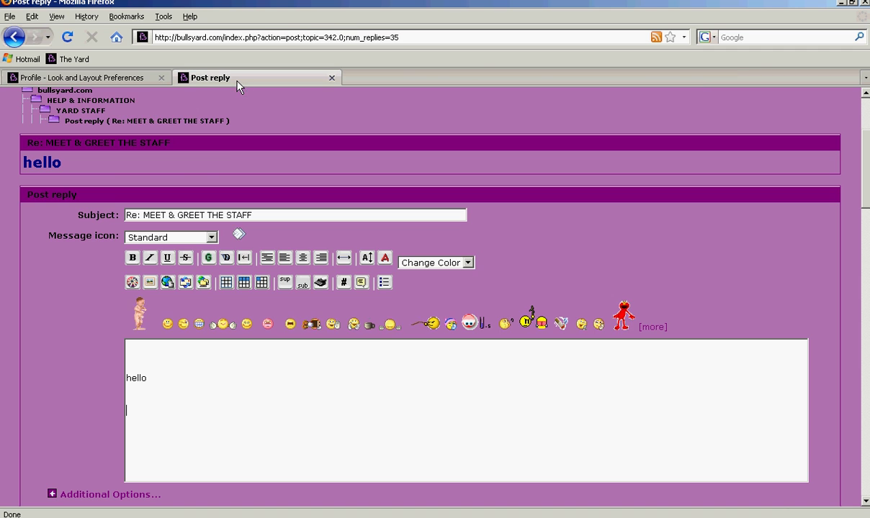
scroll(106, 158, up, 3)
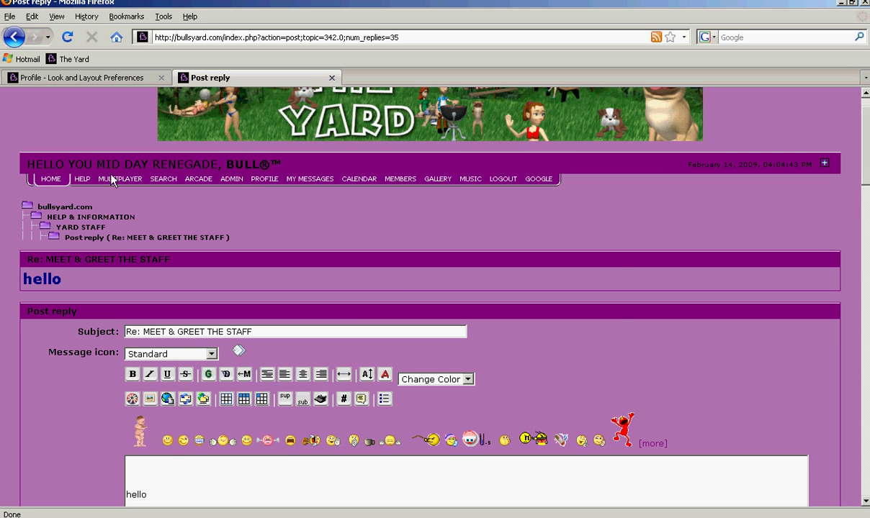
click(69, 207)
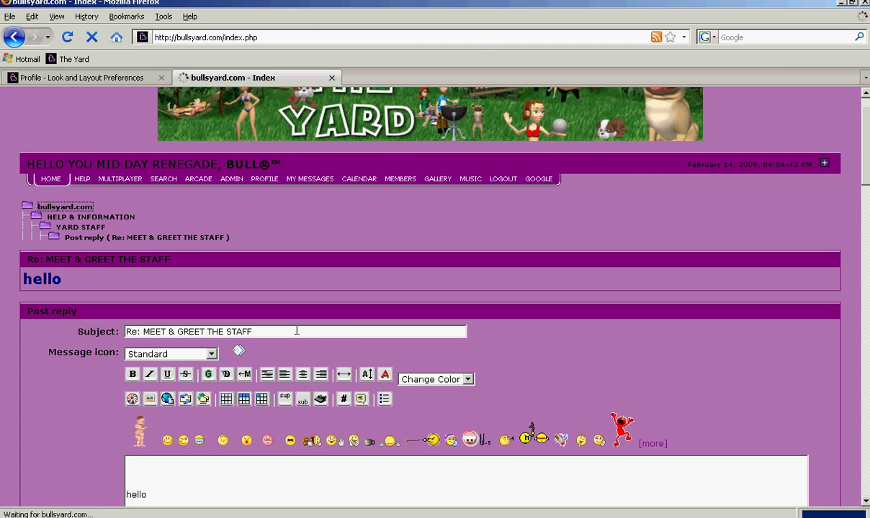
scroll(300, 336, down, 1)
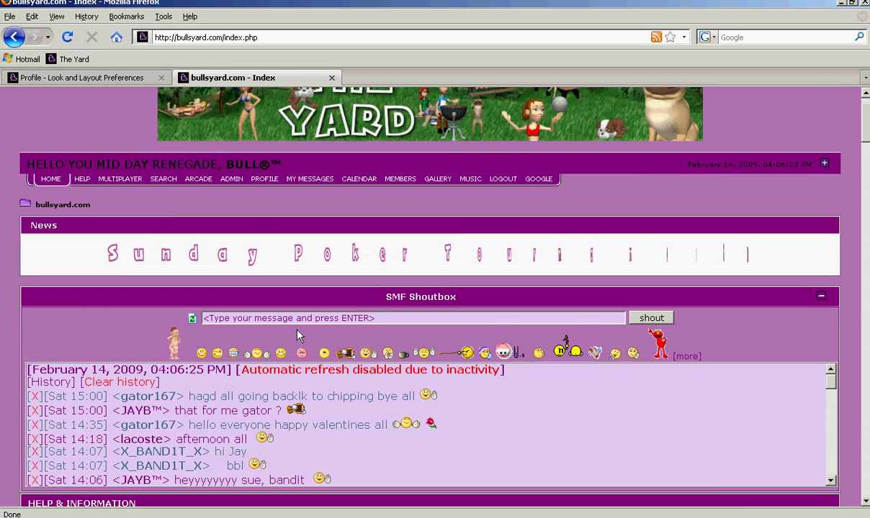
scroll(299, 336, down, 8)
click(119, 315)
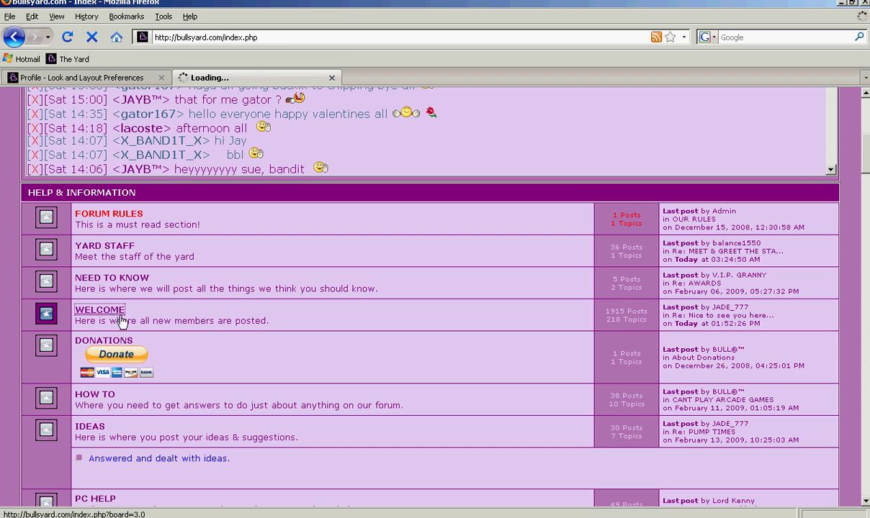
scroll(286, 324, down, 5)
scroll(785, 319, down, 3)
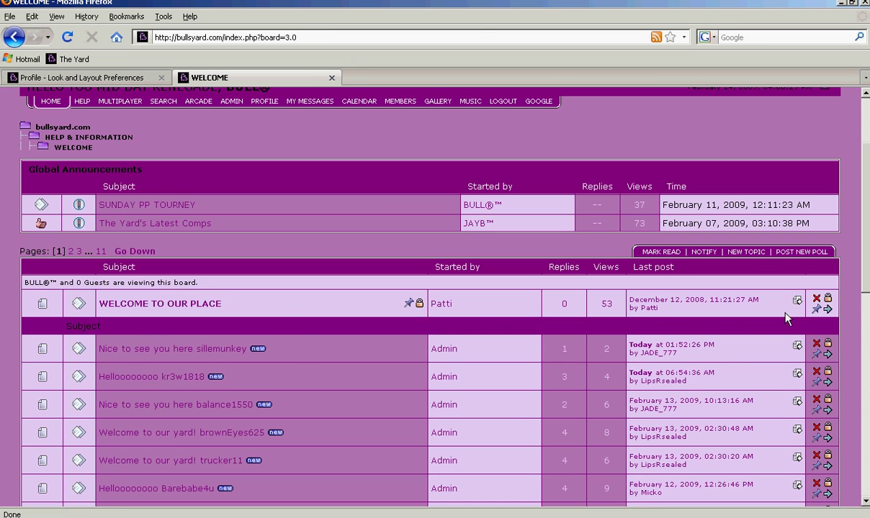
click(201, 352)
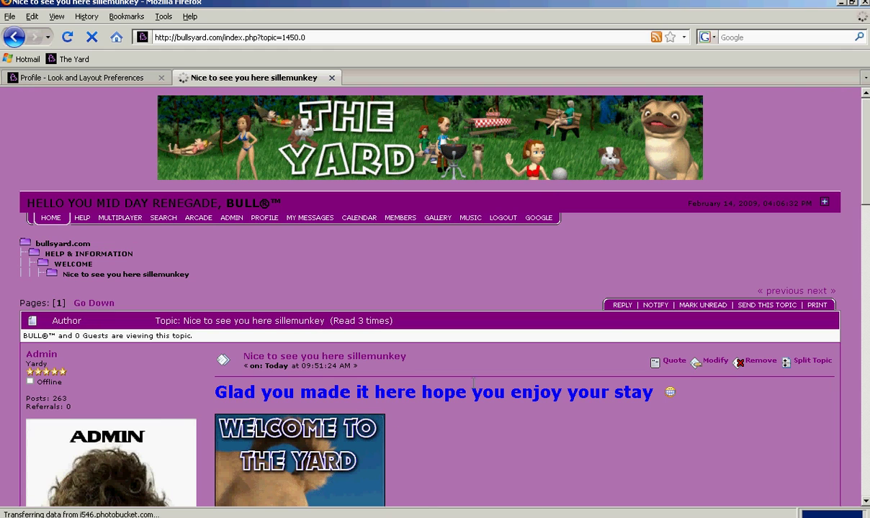
click(622, 305)
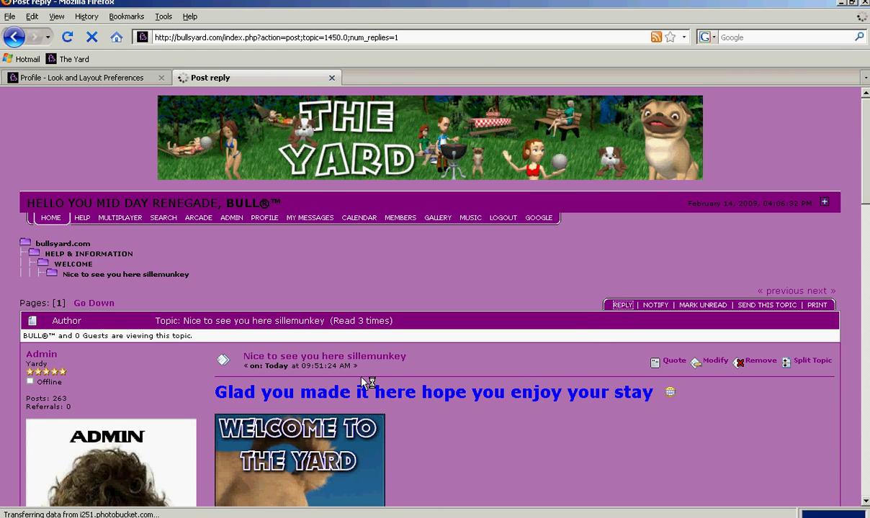
scroll(263, 303, down, 4)
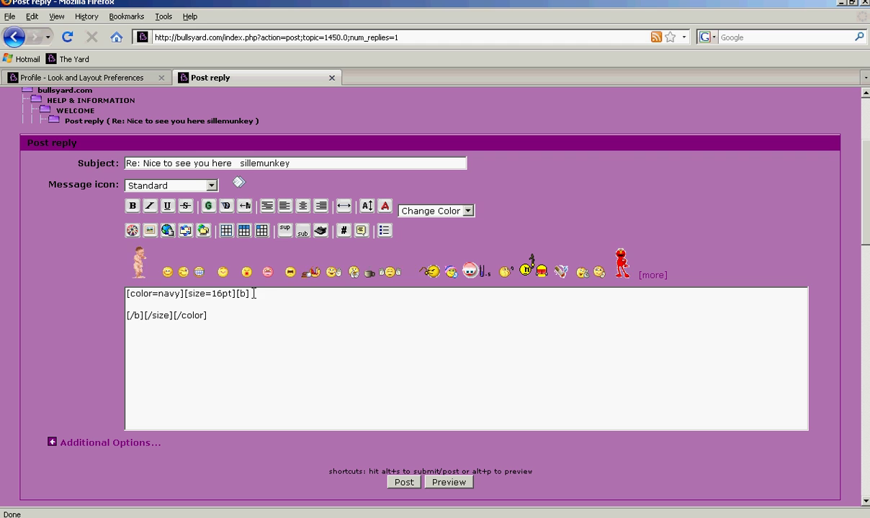
Step: Type HELLO on the empty line between the prefilled navy, 16pt, bold tags
drag(253, 293, 127, 293)
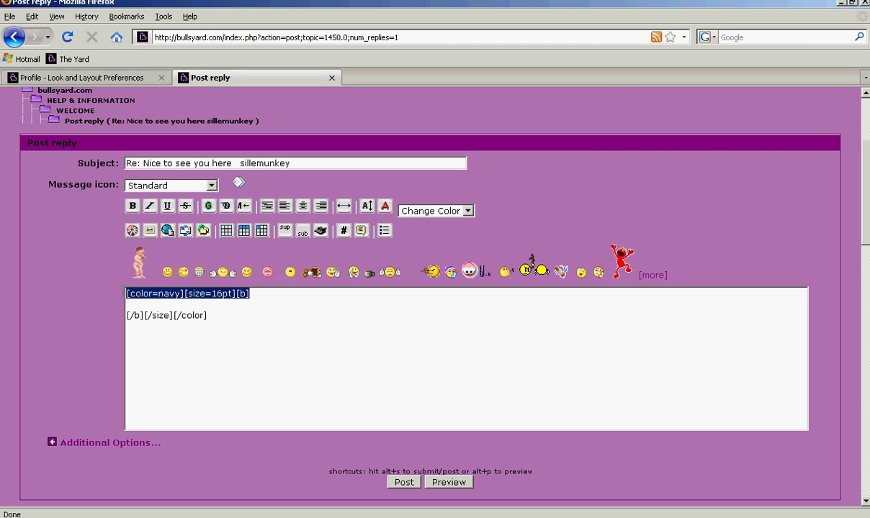
drag(229, 316, 128, 315)
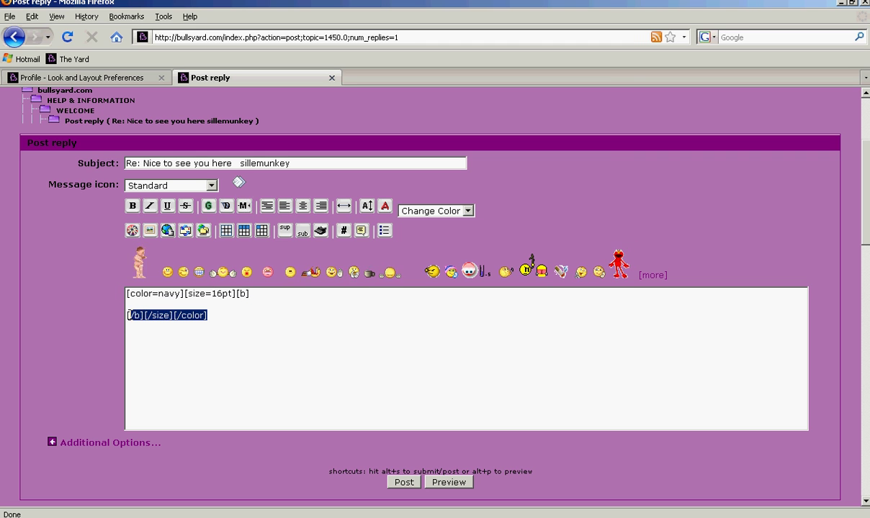
click(141, 300)
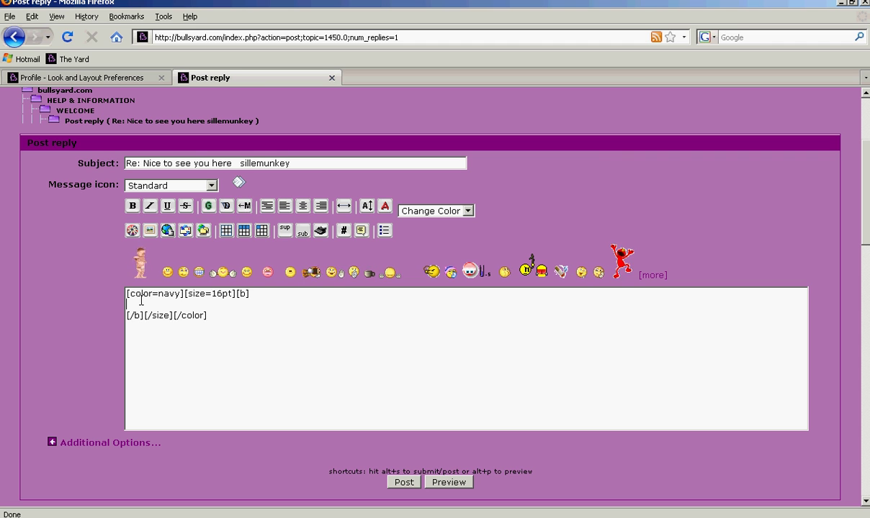
text(HELLO)
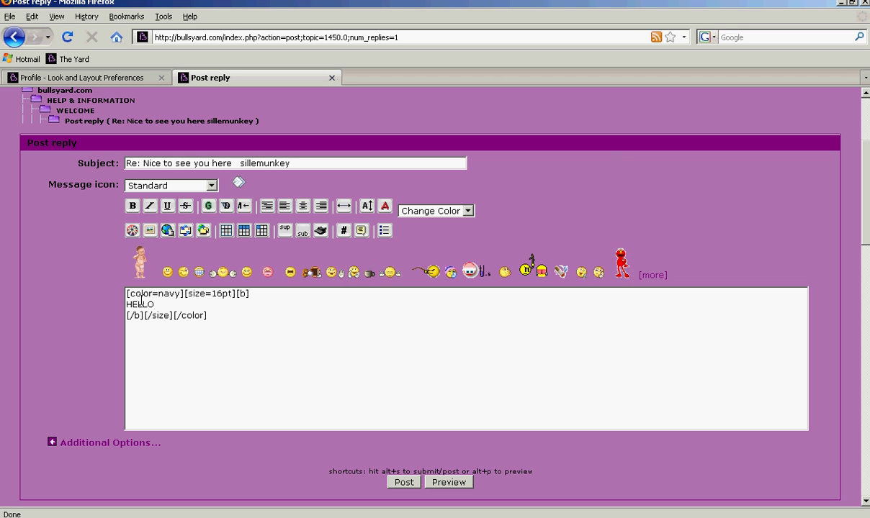
Step: Preview the reply showing HELLO in large navy bold, then return to the forum index
click(438, 485)
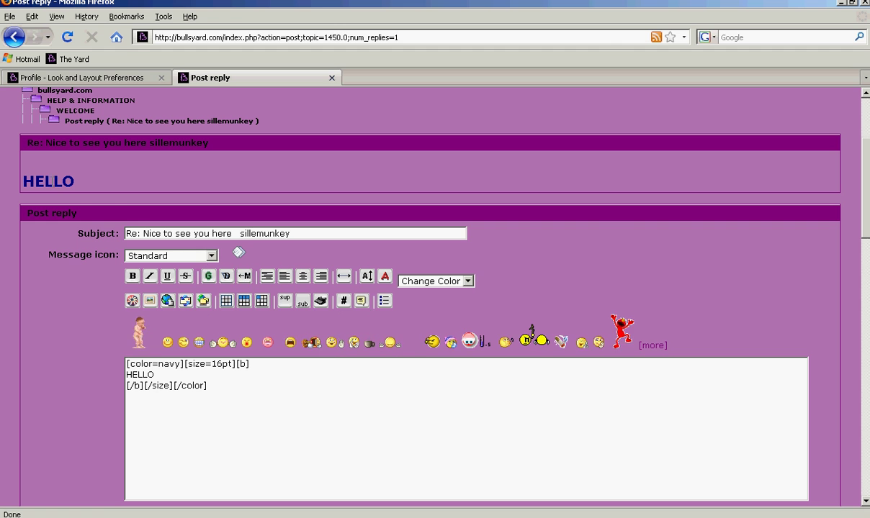
scroll(119, 215, down, 5)
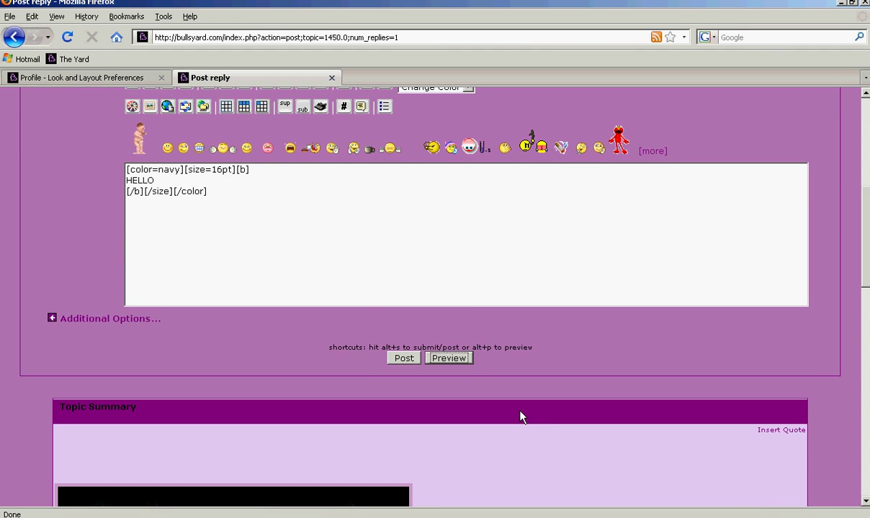
scroll(532, 414, up, 9)
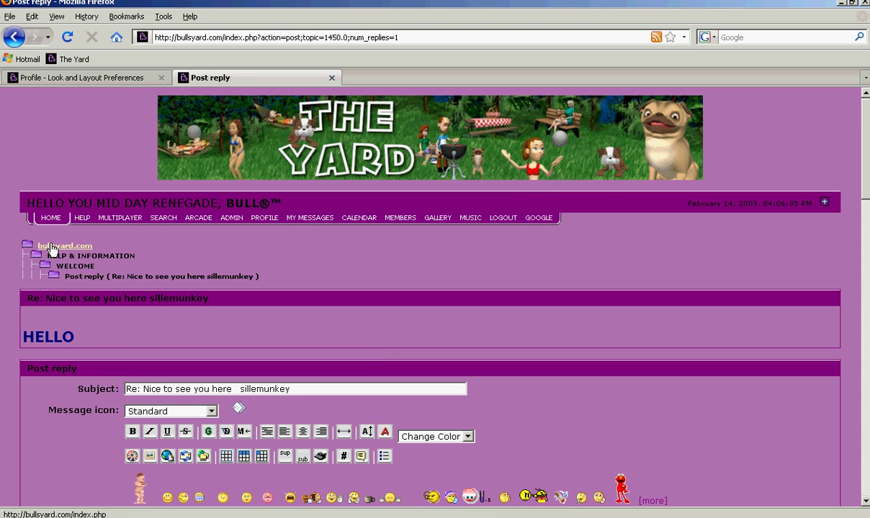
click(52, 247)
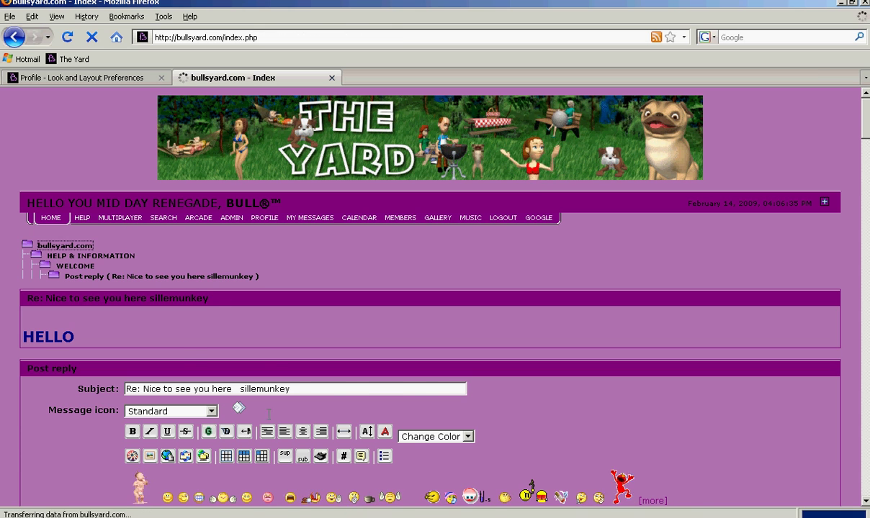